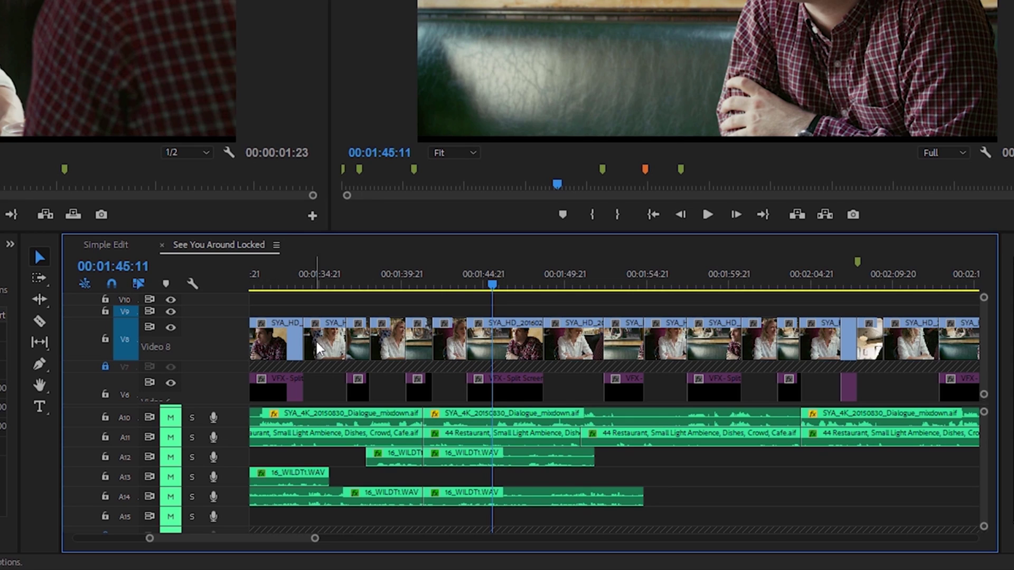
- Select three Video 8 clips in turn, then load SYA_HD_20160211 CLIP #3.mp4 into the Source Monitor
left_click(503, 339)
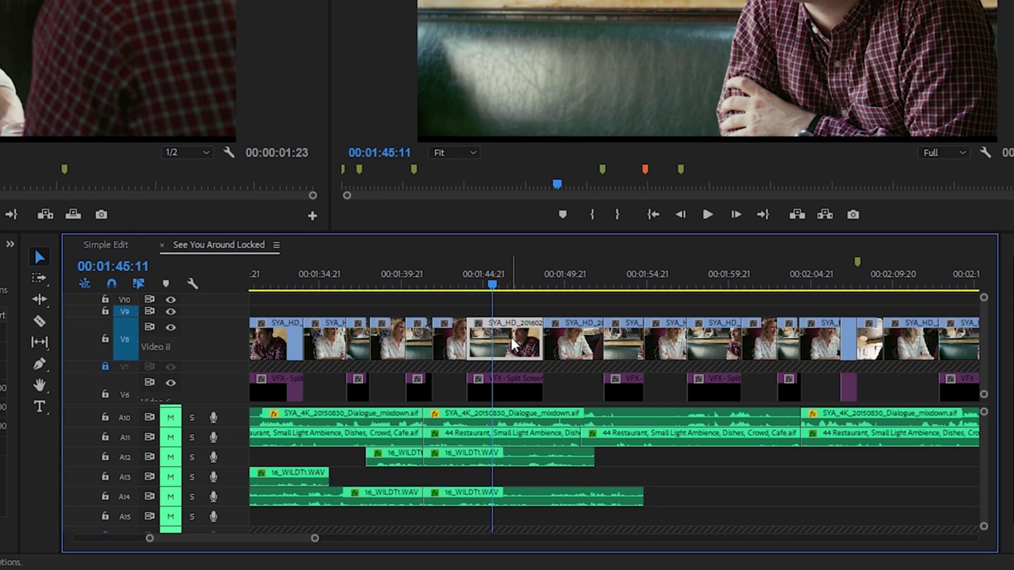
left_click(575, 343)
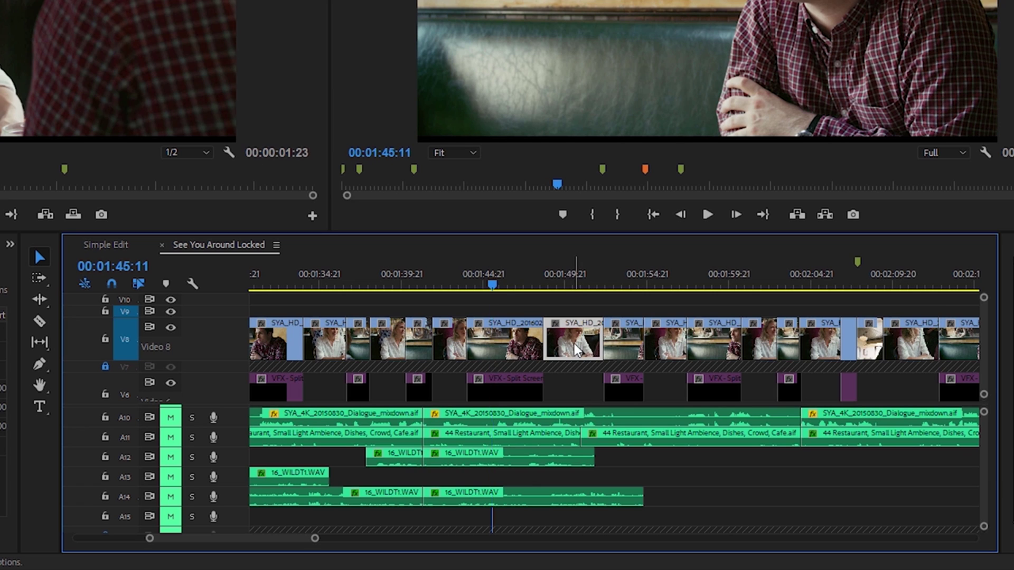
left_click(624, 347)
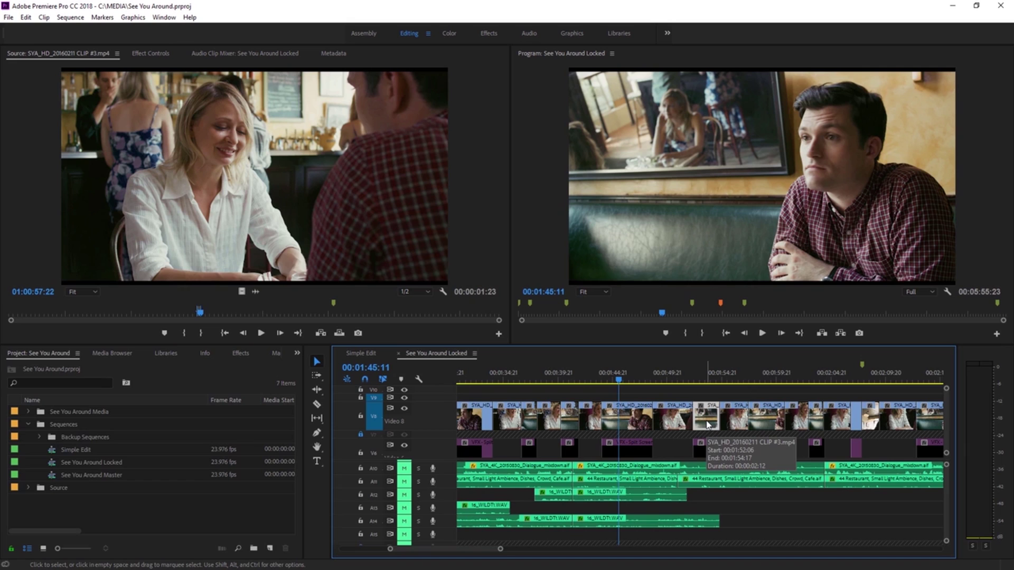
double_click(623, 346)
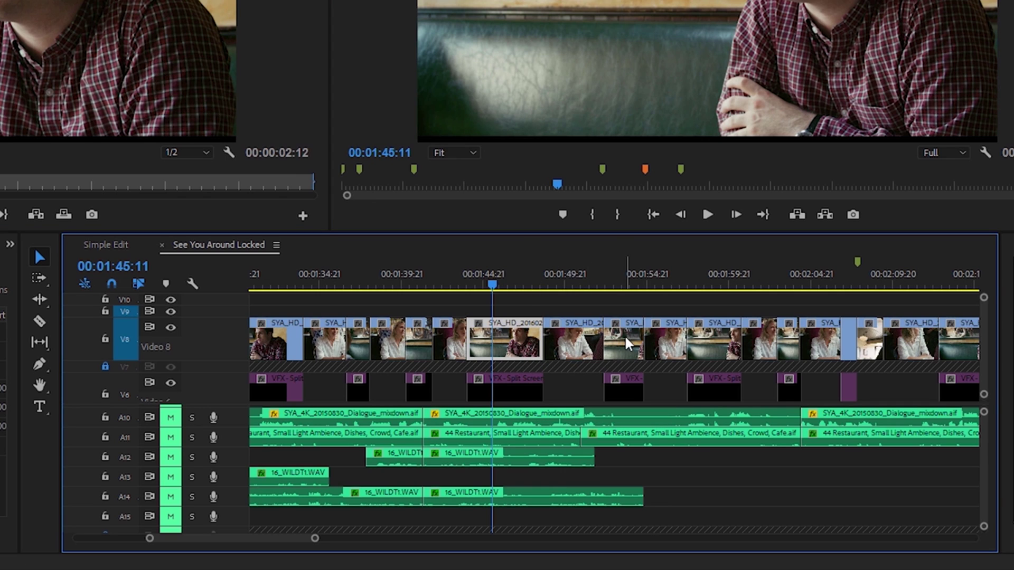
- Shift-add two more Video 8 clips, including the one near 01:49, to the selection
left_click(717, 352, "shift")
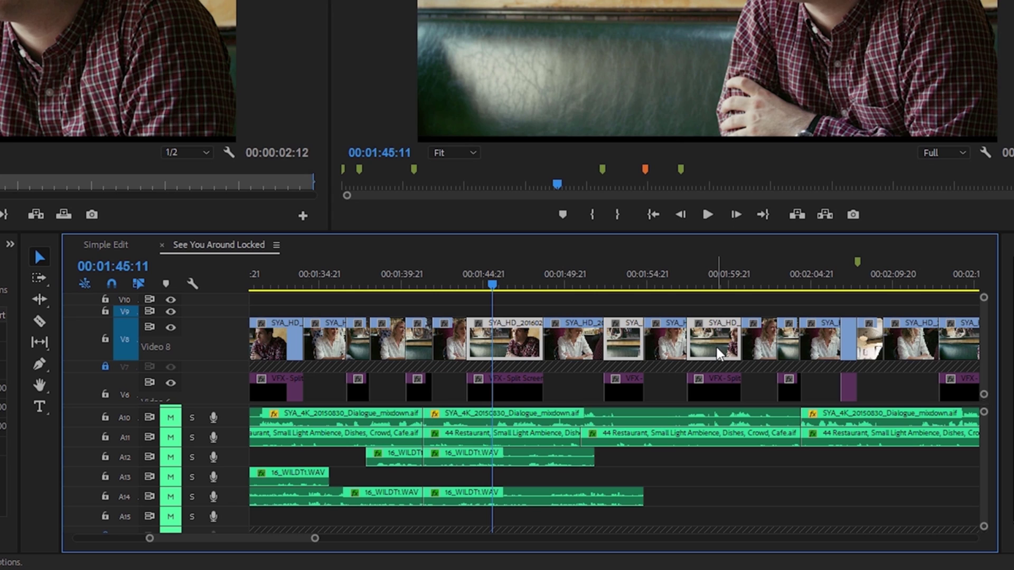
left_click(589, 356, "shift")
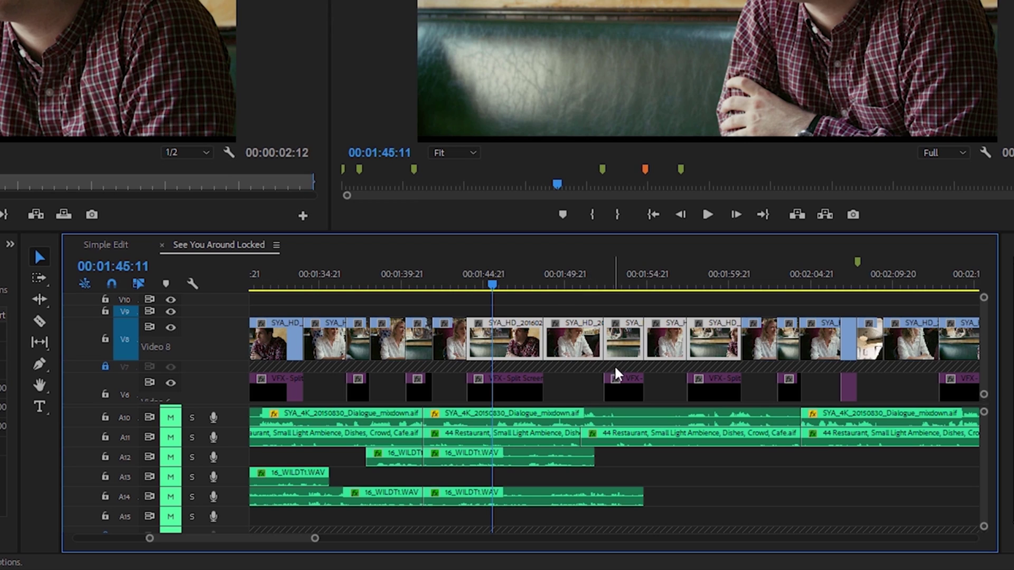
- Marquee-select the V8 clip near 01:49, the 01:54–02:00 VFX clips, then everything from 01:49 through the A002 clips
left_click_drag(556, 305, 700, 399)
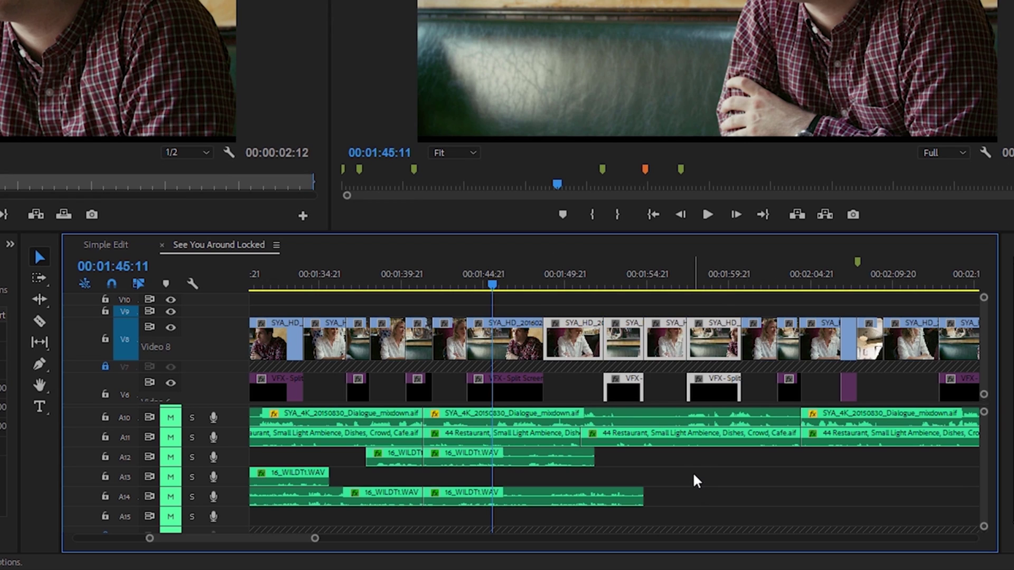
mouse_move(693, 473)
left_mouse_down()
mouse_move(550, 411)
mouse_move(524, 386)
left_mouse_up()
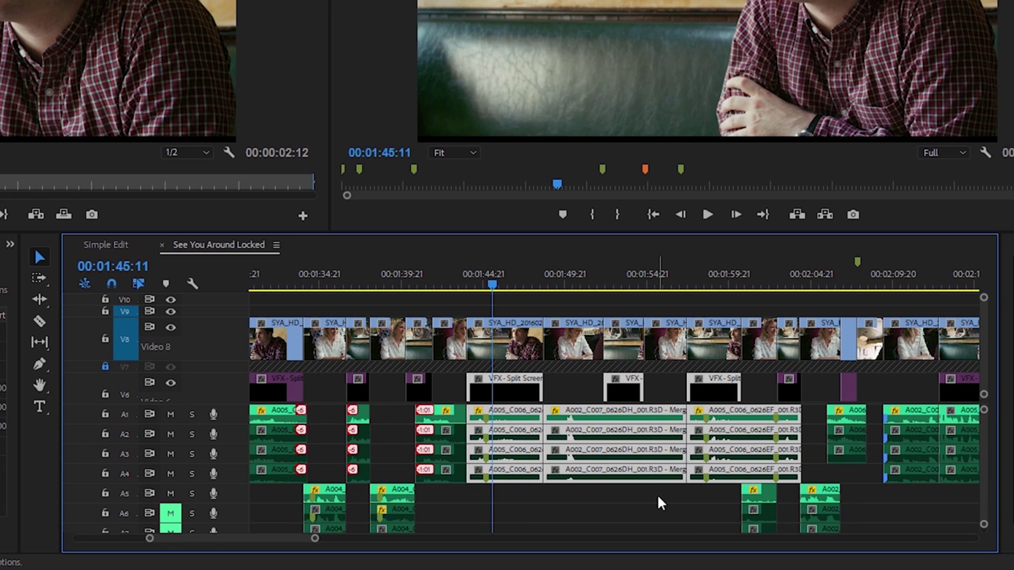
left_click_drag(658, 495, 881, 378)
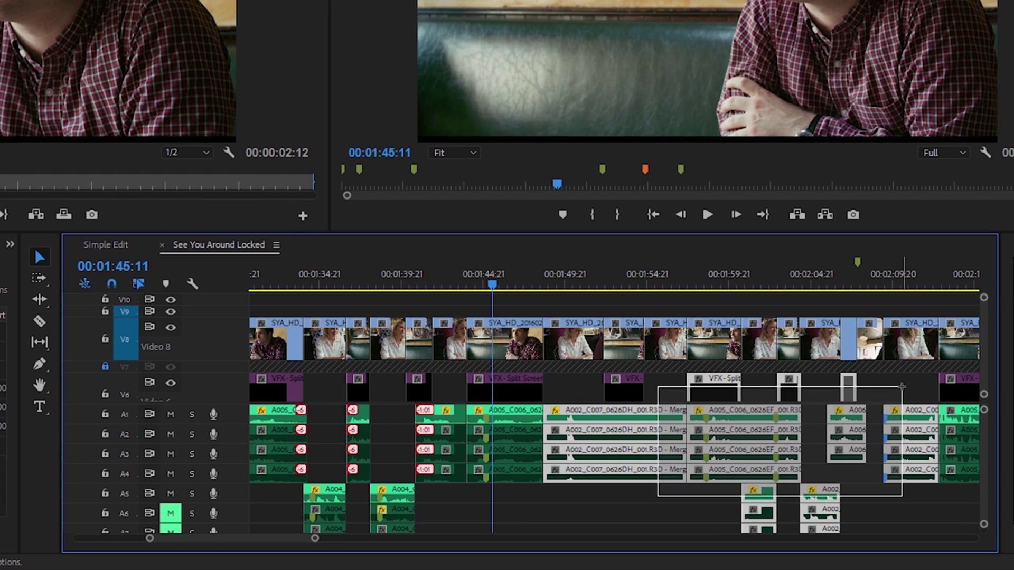
left_click_drag(880, 379, 906, 388)
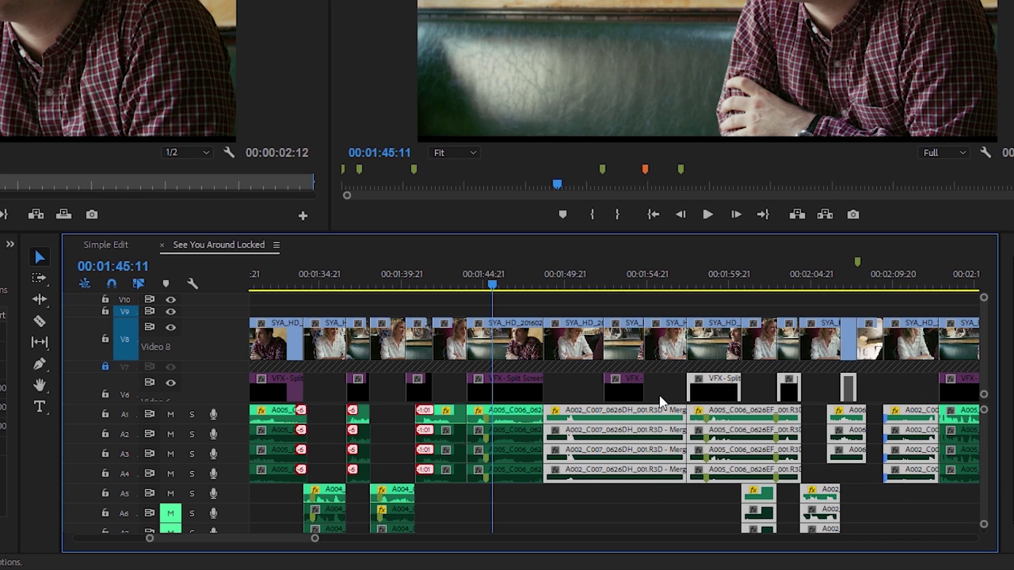
scroll(984, 348, "down", 3)
- Select the A002 and A005_C006 V1 clips with their linked audio, then one clip's audio alone
scroll(984, 358, "down", 2)
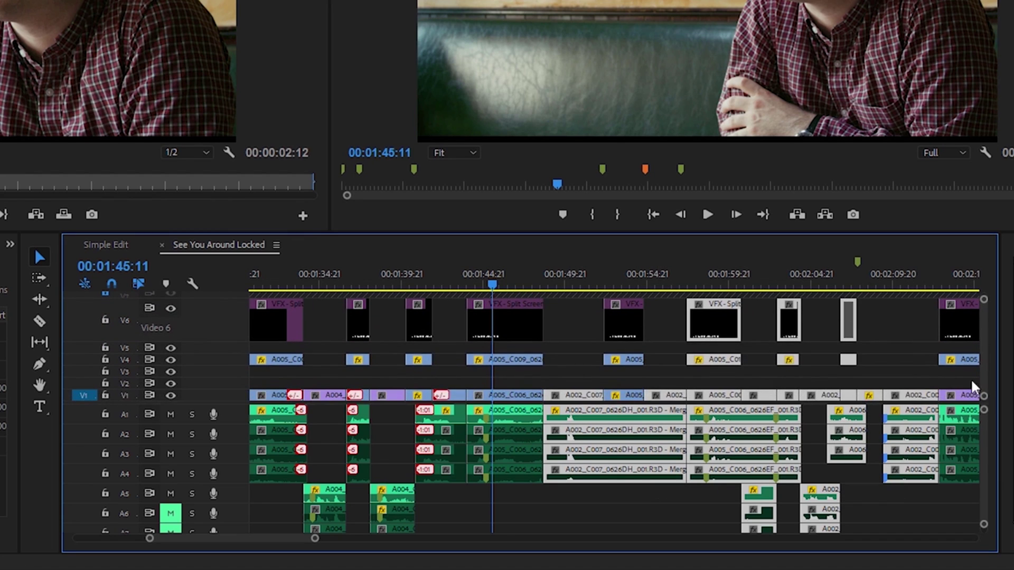
left_click(905, 398)
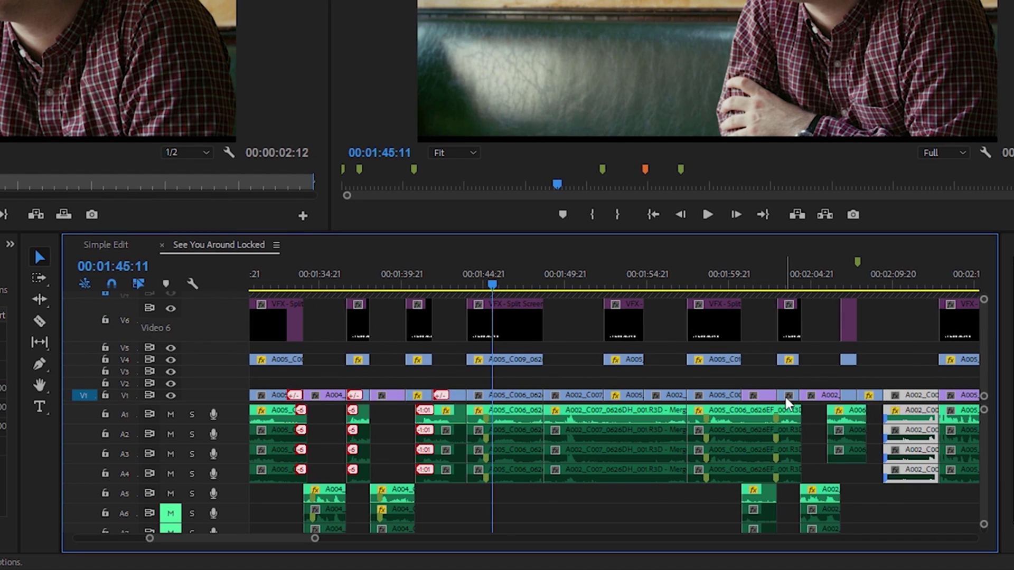
left_click(766, 398)
left_click(727, 404)
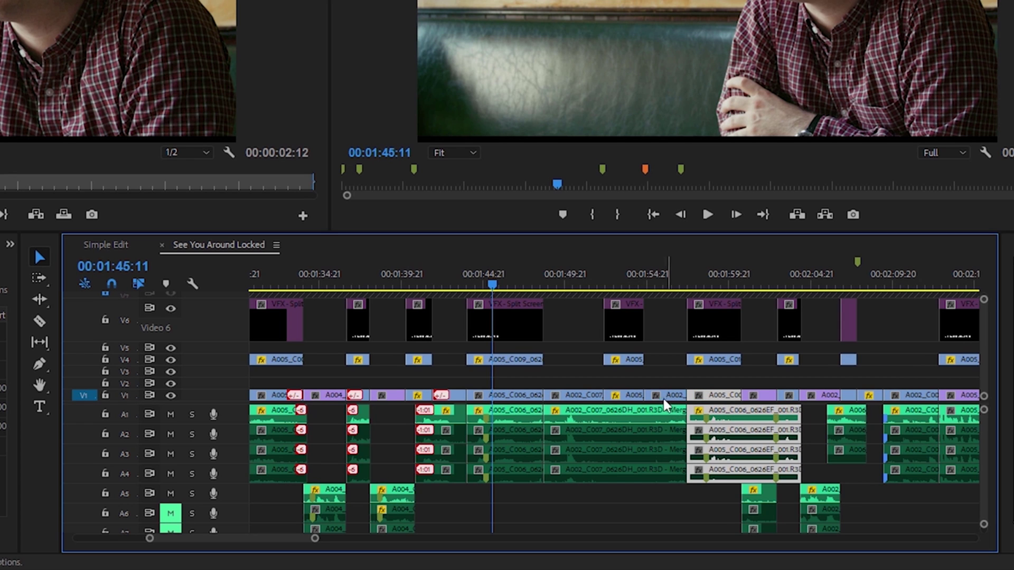
left_click(578, 405, "alt")
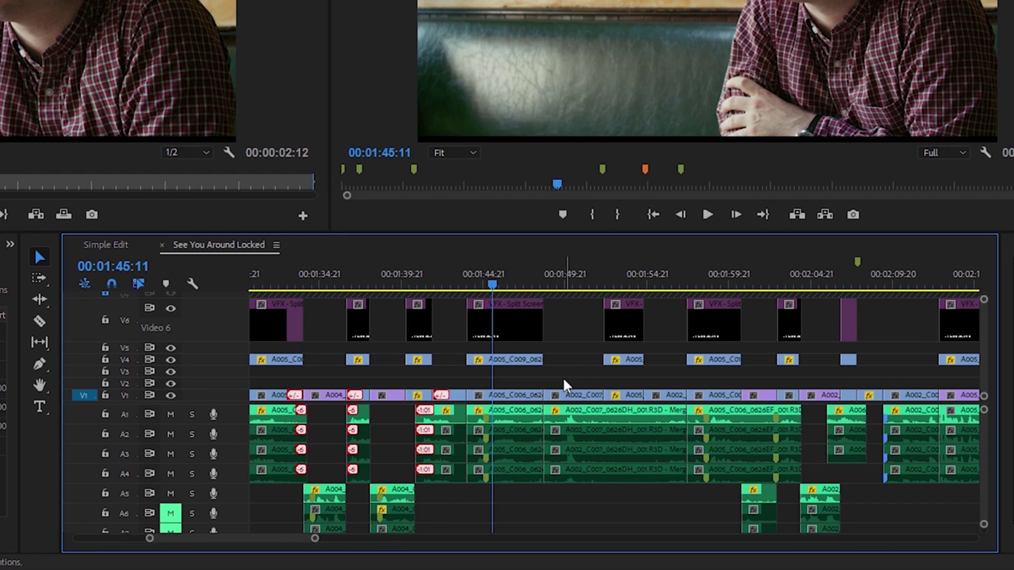
- Alt-select A002_C007's video and its A1–A4 audio channels individually, then reselect the whole linked clip
left_click(575, 393, "alt")
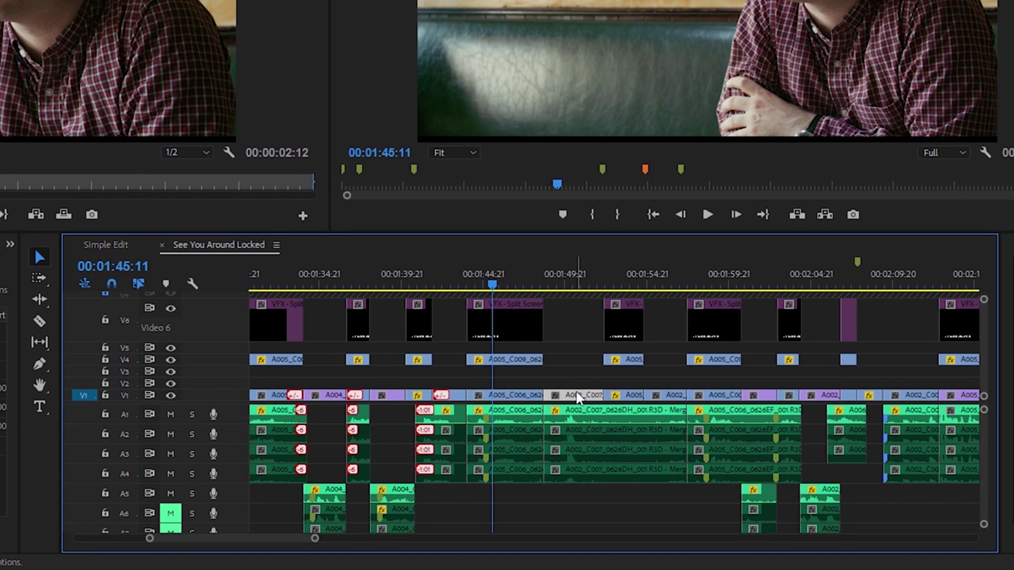
left_click(582, 435, "alt")
left_click(578, 471, "alt")
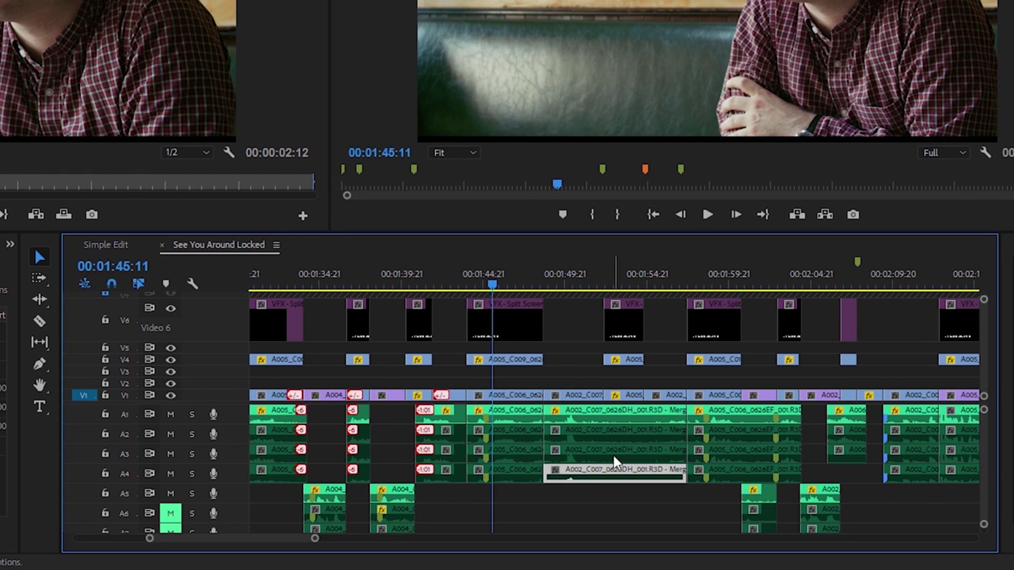
left_click(593, 454, "alt")
left_click(590, 430, "alt")
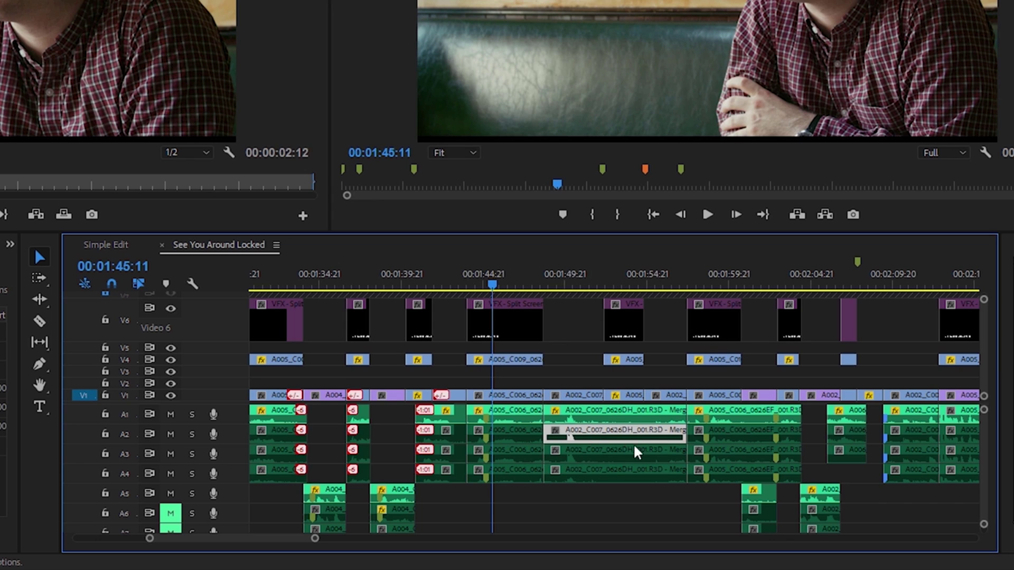
left_click(628, 416, "alt")
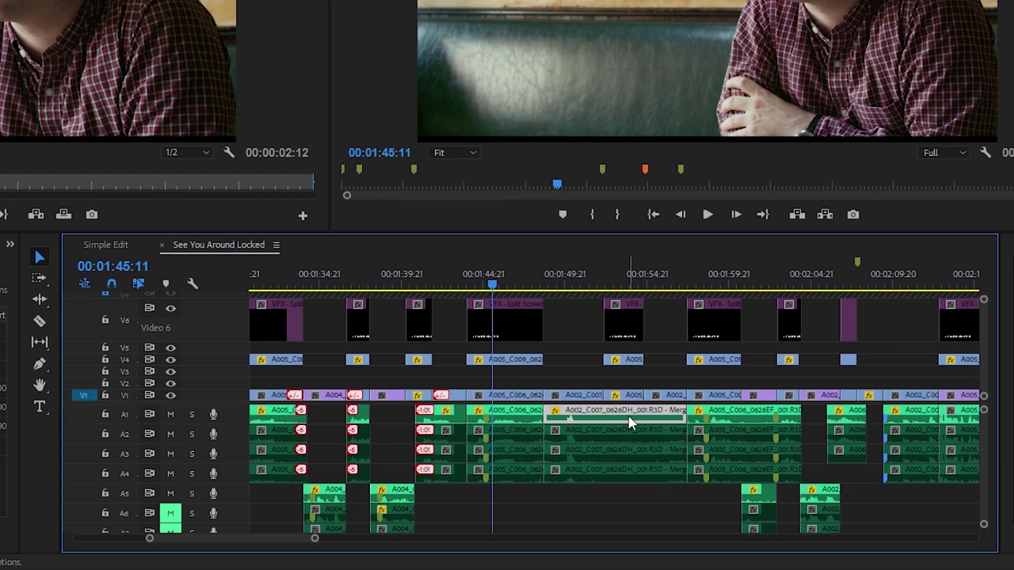
left_click(585, 373)
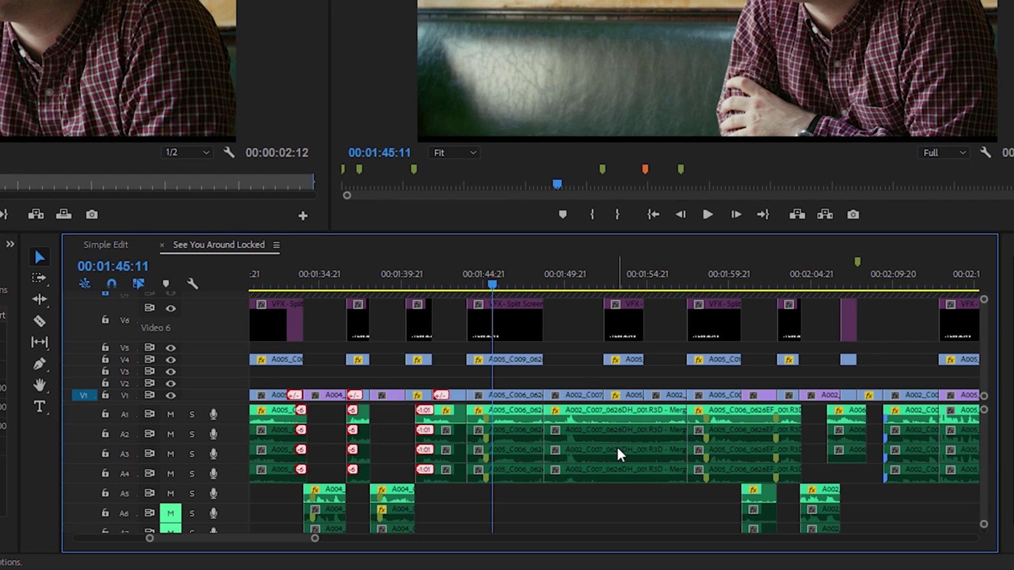
left_click(617, 449)
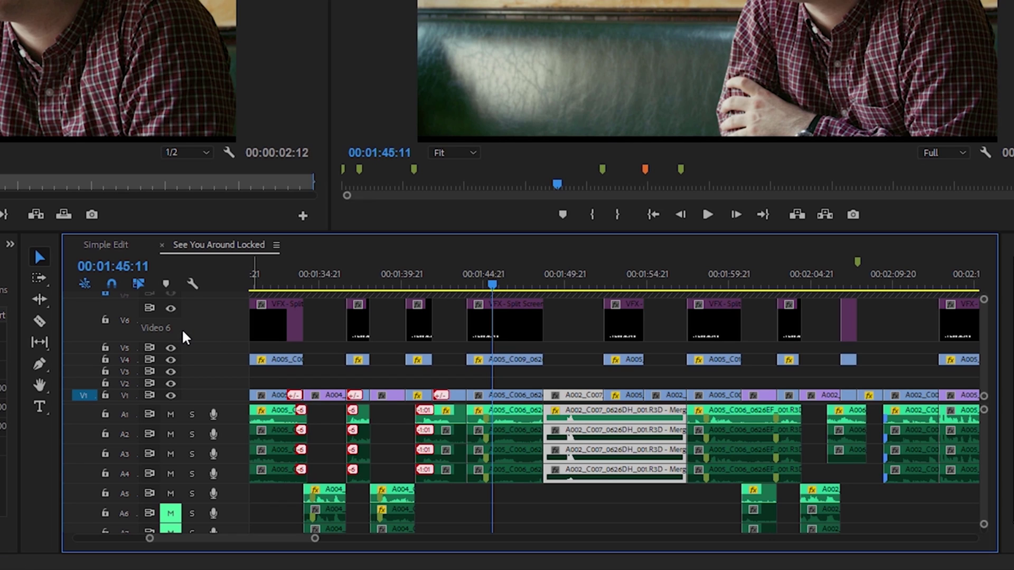
- Turn Linked Selection off, select A005_C006's A3 audio alone, then turn Linked Selection back on
left_click(145, 287)
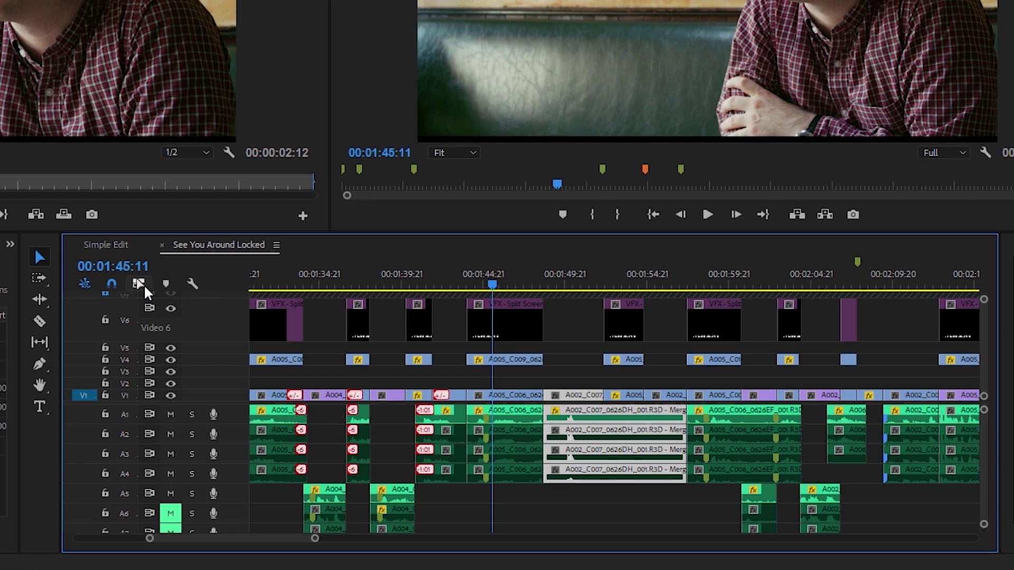
left_click(507, 389)
left_click(511, 446)
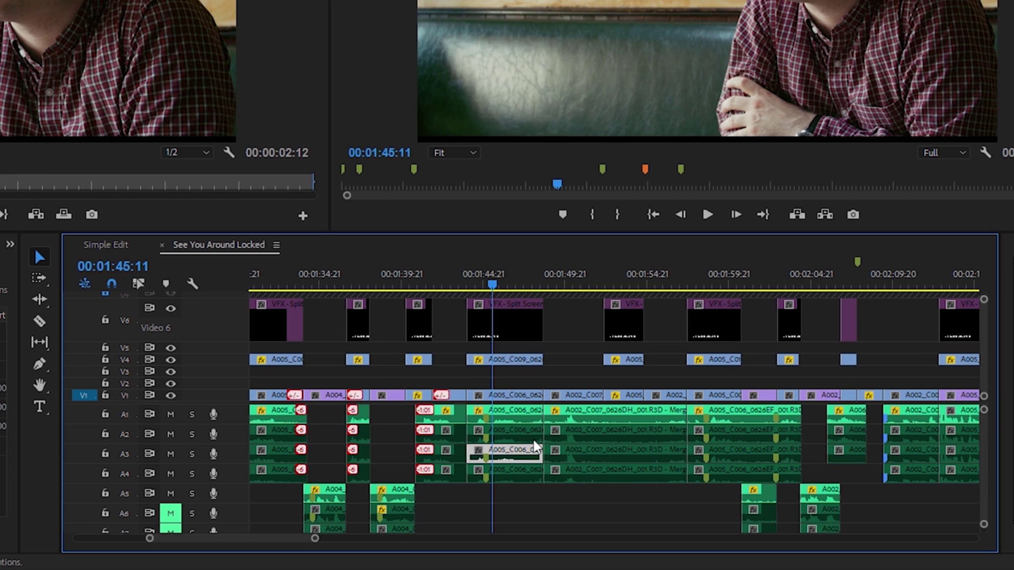
left_click(139, 285)
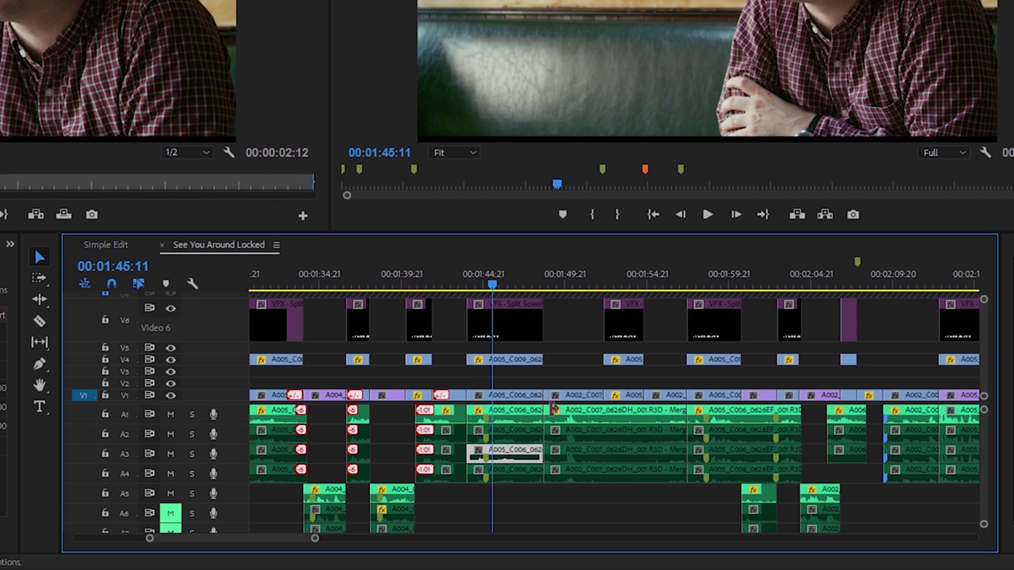
left_click(575, 375)
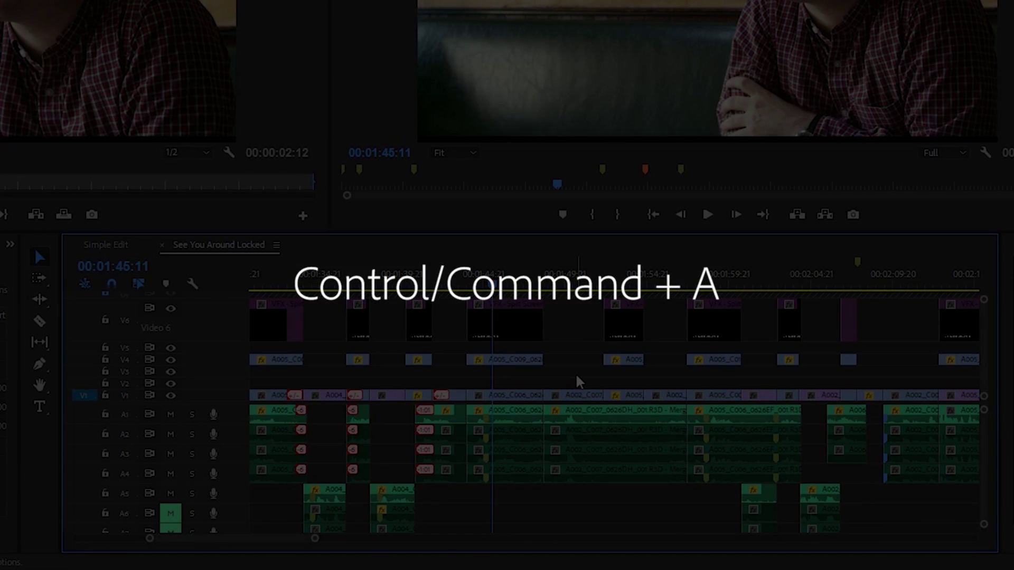
- Select all clips with Ctrl+A, box-select a mid-timeline group, deselect all, then select A005_C006 at 01:43:22
key("ctrl+a")
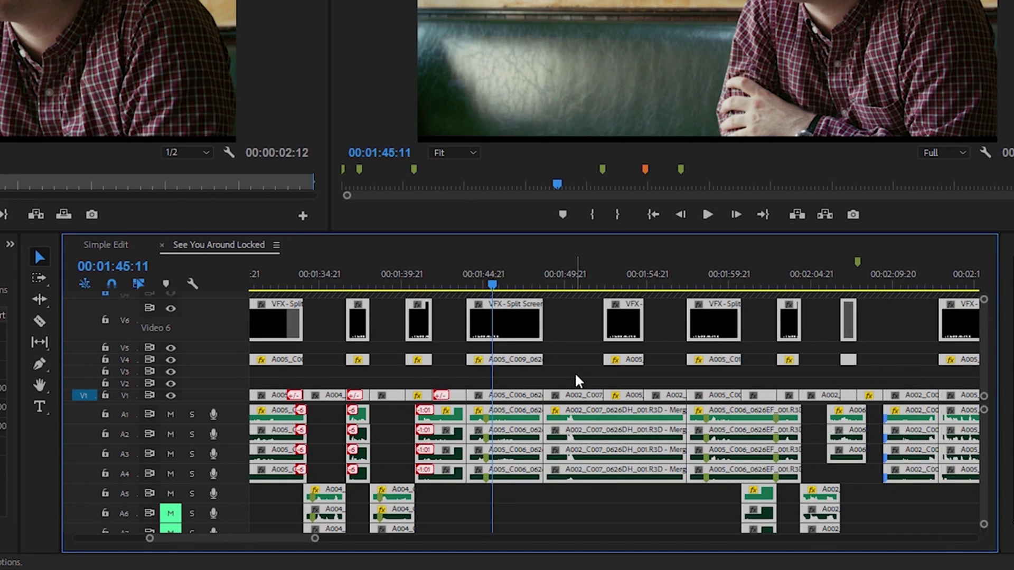
left_click(575, 376)
left_click_drag(516, 375, 772, 500)
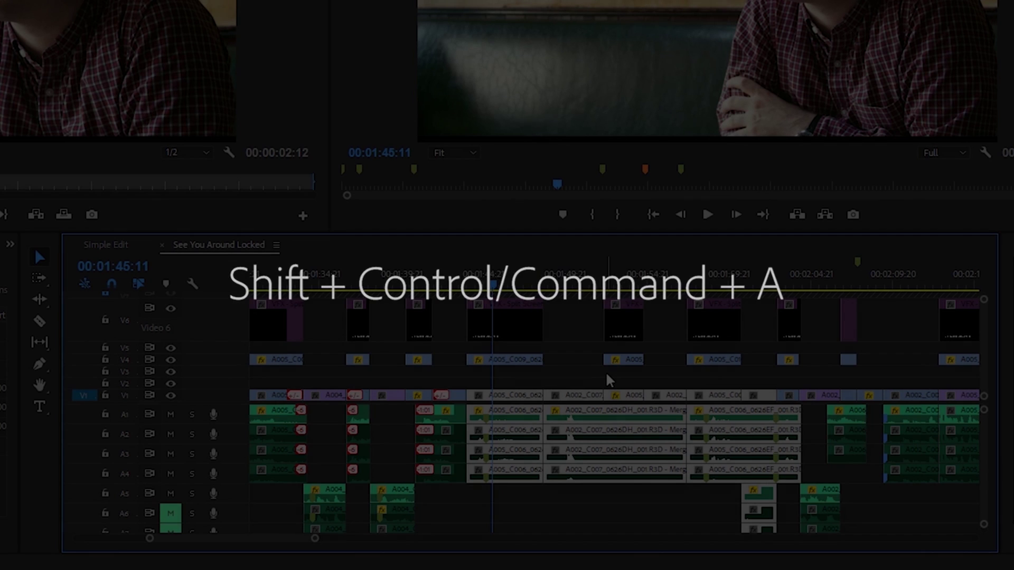
key("ctrl+shift+a")
key("Up")
key("d")
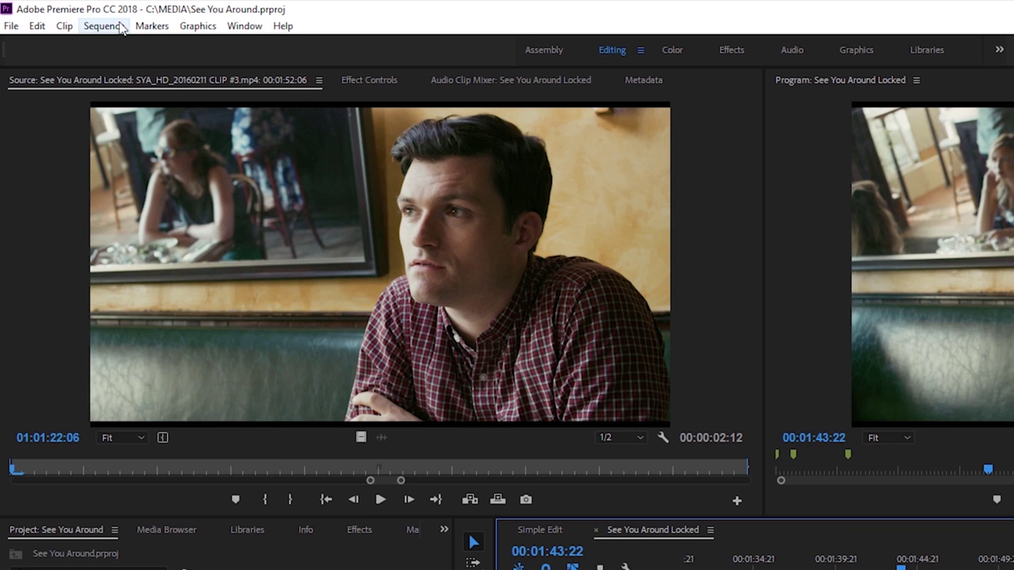
- Enable Selection Follows Playhead from the Sequence menu
left_click(104, 25)
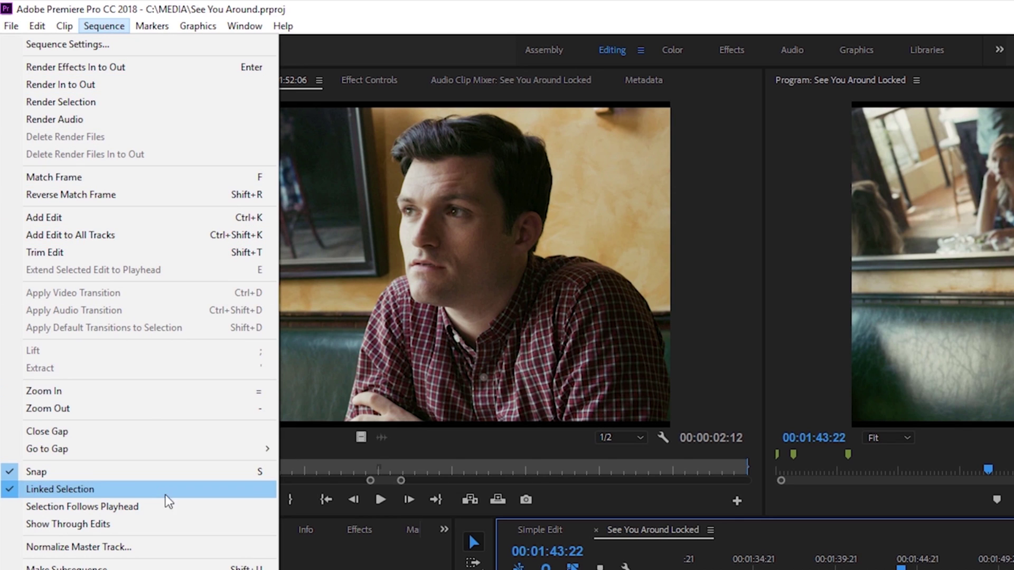
left_click(170, 506)
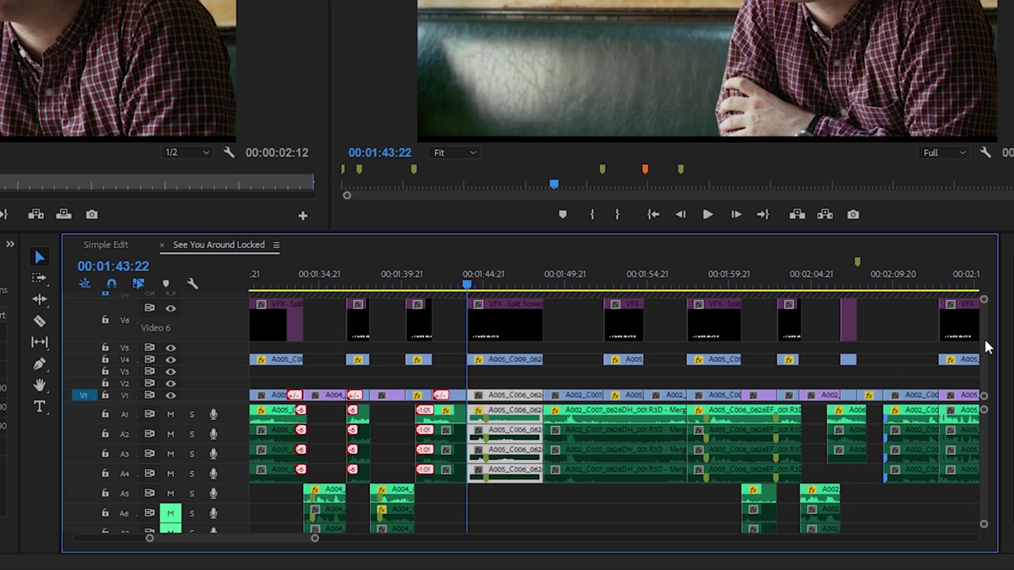
- Move the playhead to about 01:49, then 00:01:55:12, then 00:02:00:21, auto-selecting the clips beneath
scroll(984, 338, "up", 3)
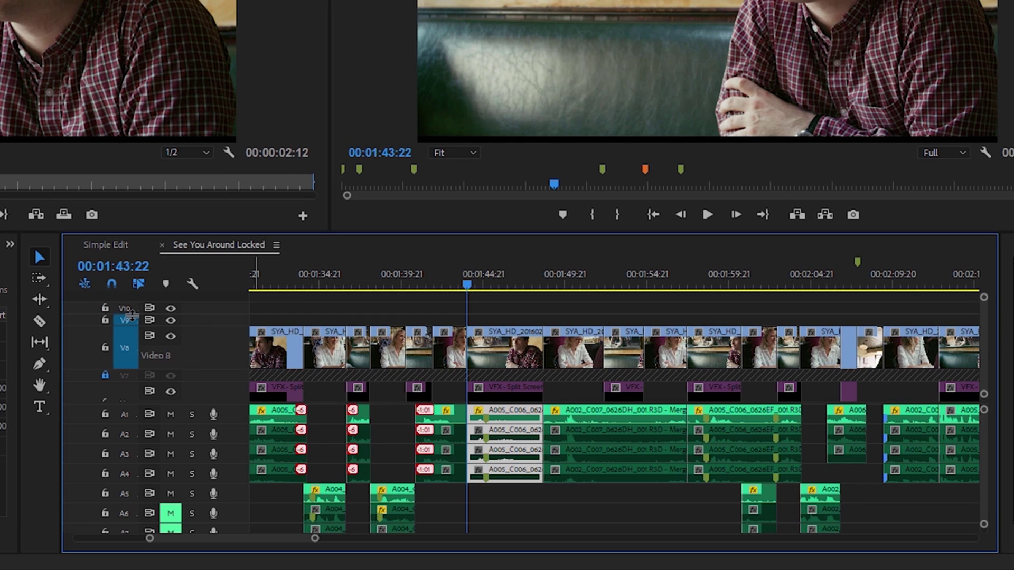
left_click(566, 286)
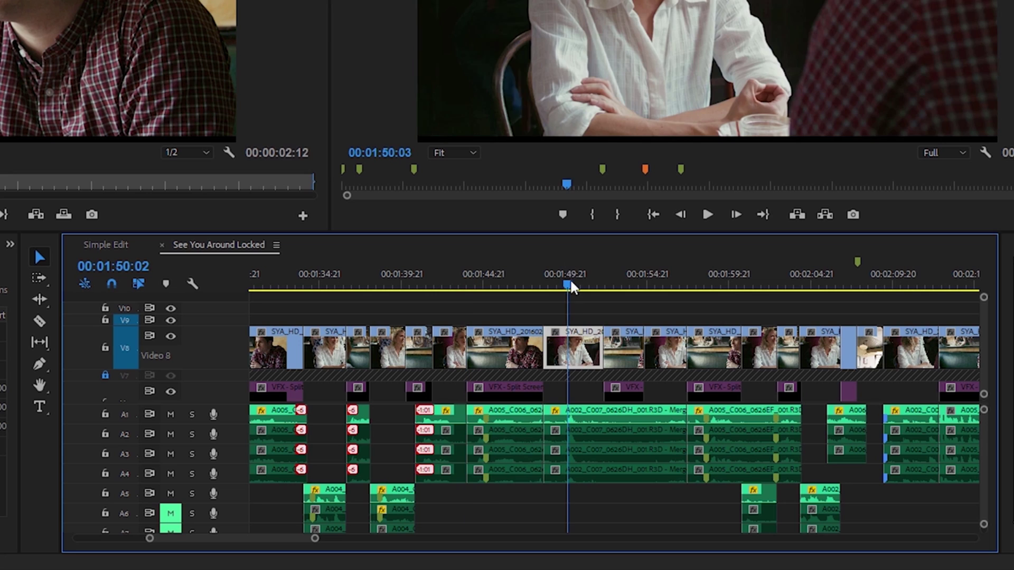
left_click(658, 285)
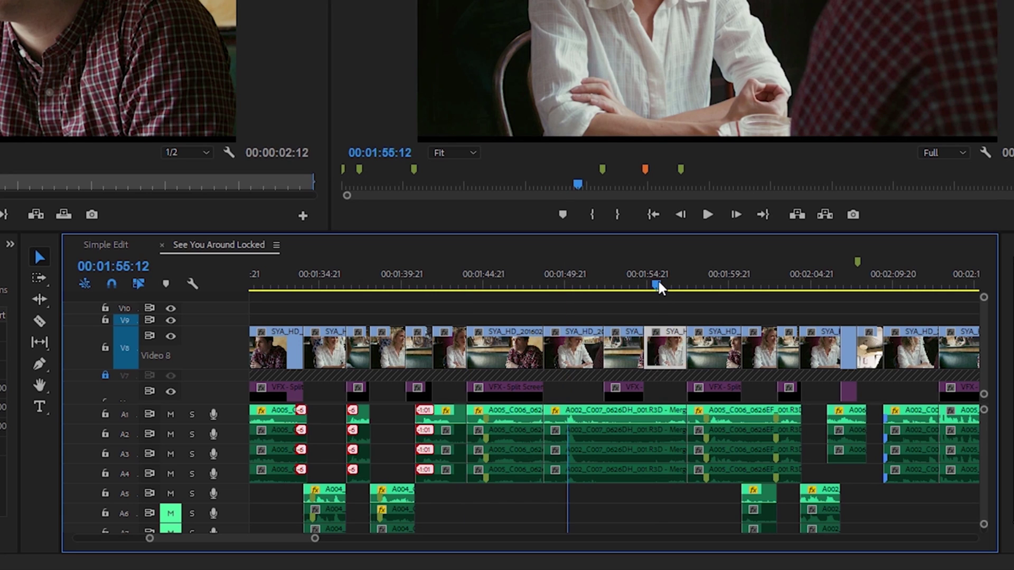
left_click(745, 277)
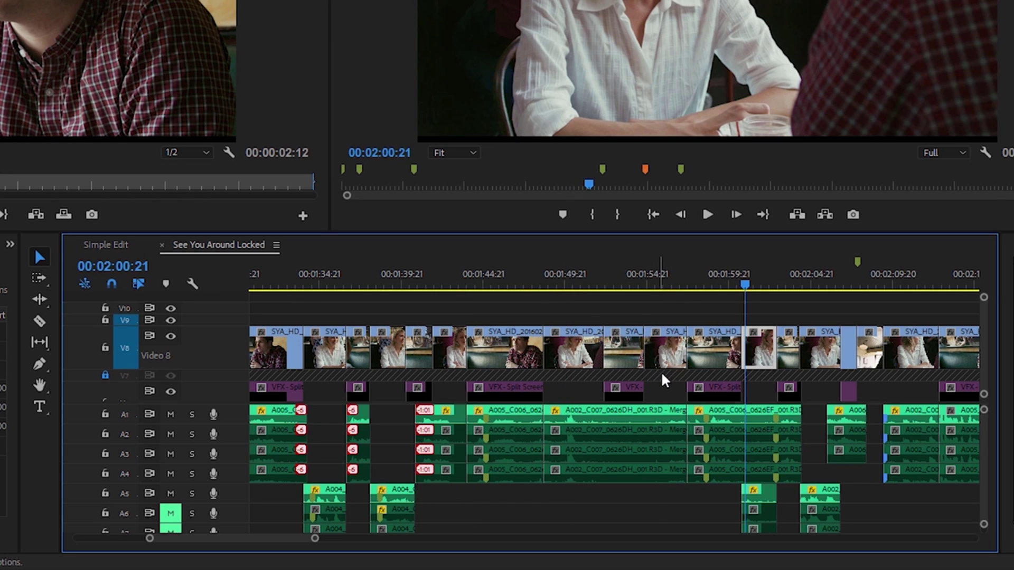